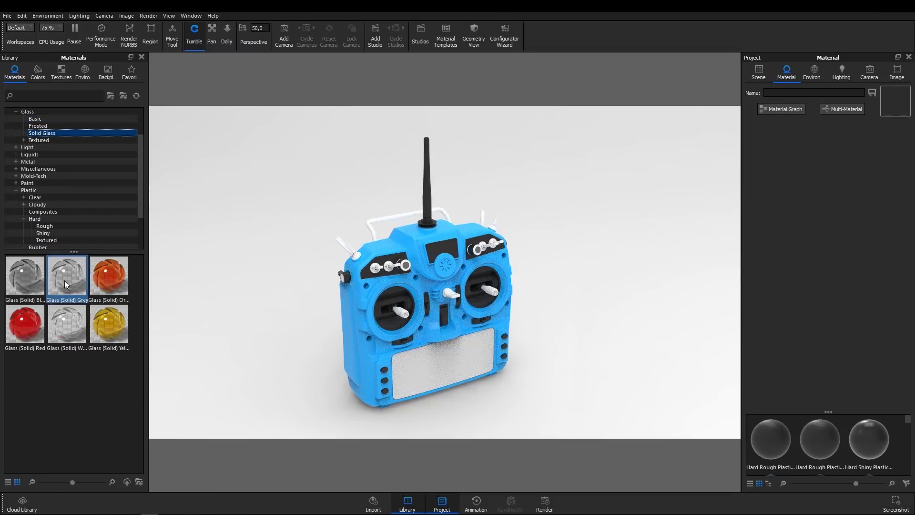
Apply Glass (Solid) Grey to the remote's screen and anodized aluminum to its handle.
left_click_drag(66, 285, 442, 371)
left_click(15, 161)
left_click(40, 197)
left_click(47, 211)
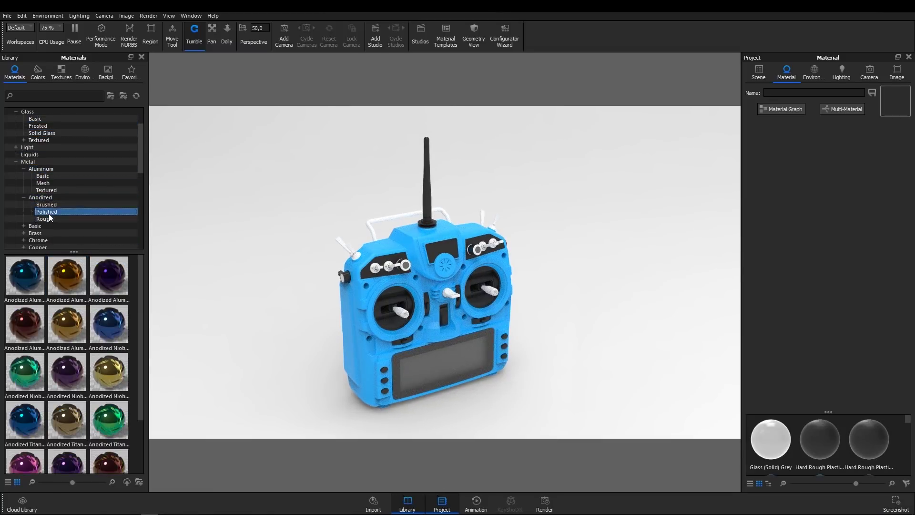
left_click_drag(25, 275, 342, 246)
left_click(43, 176)
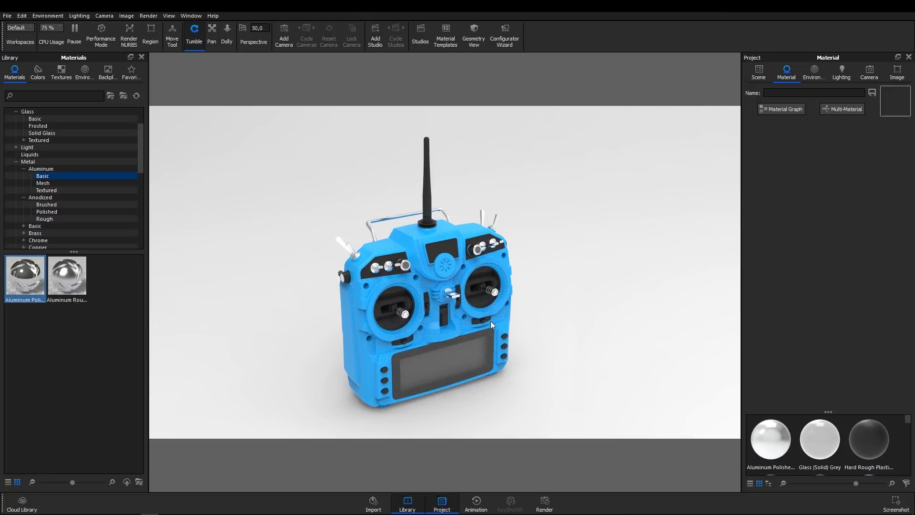
left_click_drag(364, 319, 333, 319)
Apply the Light Tent Black Open studio environment to the scene.
left_click(805, 76)
left_click(17, 141)
left_click(16, 140)
left_click(40, 161)
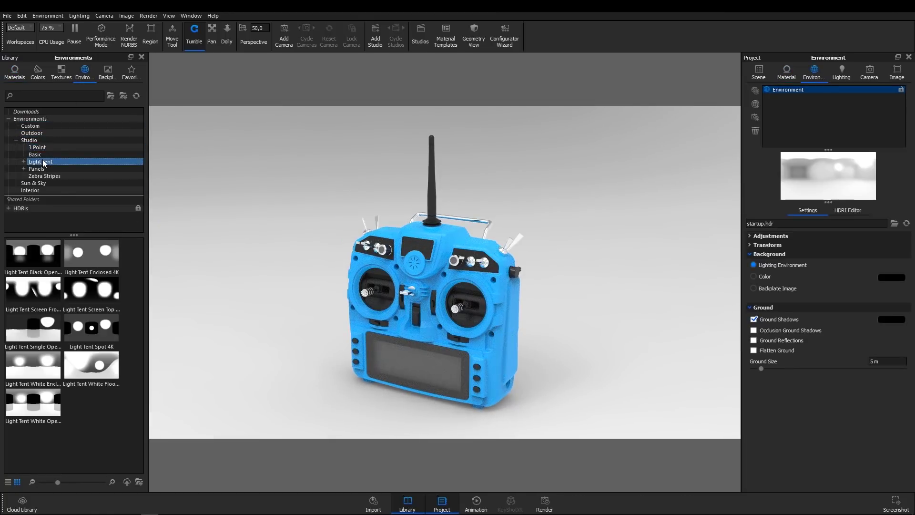
left_click_drag(33, 254, 304, 202)
Set the backplate to White Solid Vignette, replacing the briefly tried Dark grey Solid Vignette.
left_click(108, 71)
left_click_drag(70, 255, 251, 207)
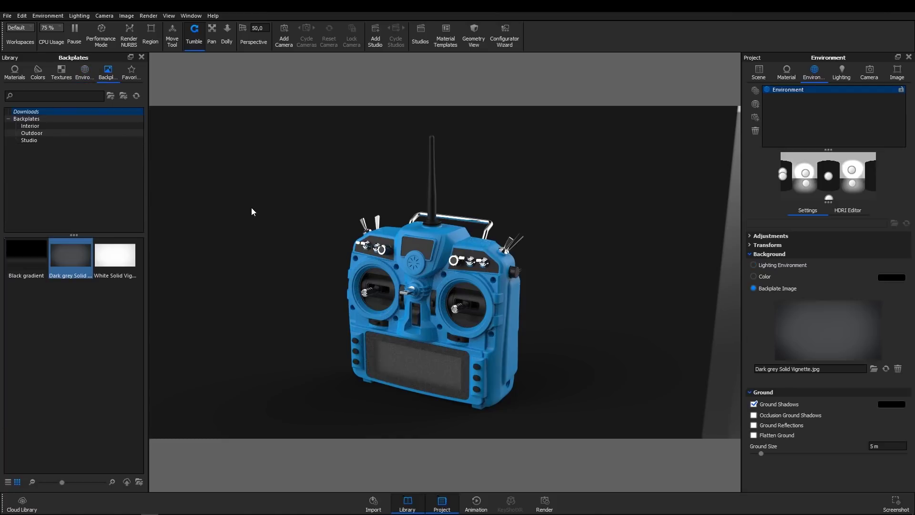
left_click_drag(115, 255, 249, 245)
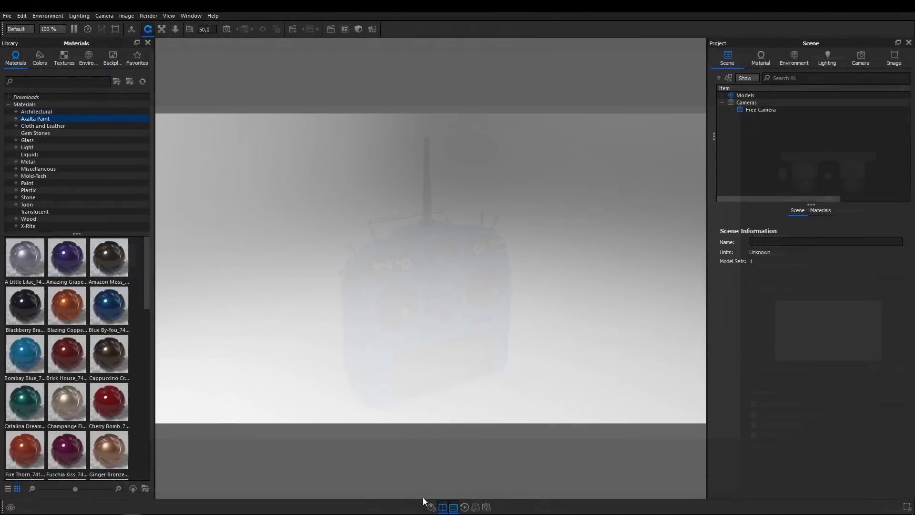
Import MTB Saddle.step with the default import options and view the saddle from above.
left_click(429, 507)
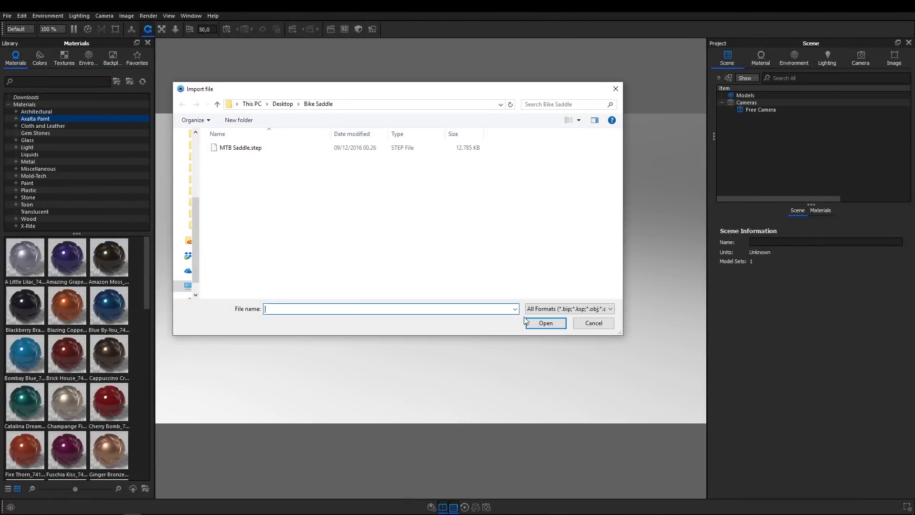
left_click(553, 308)
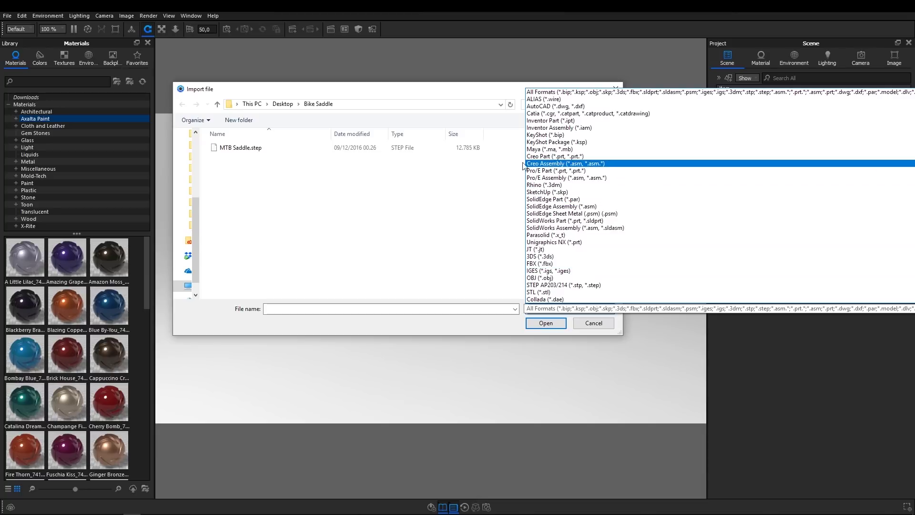
left_click(292, 157)
left_click(241, 148)
left_click(531, 324)
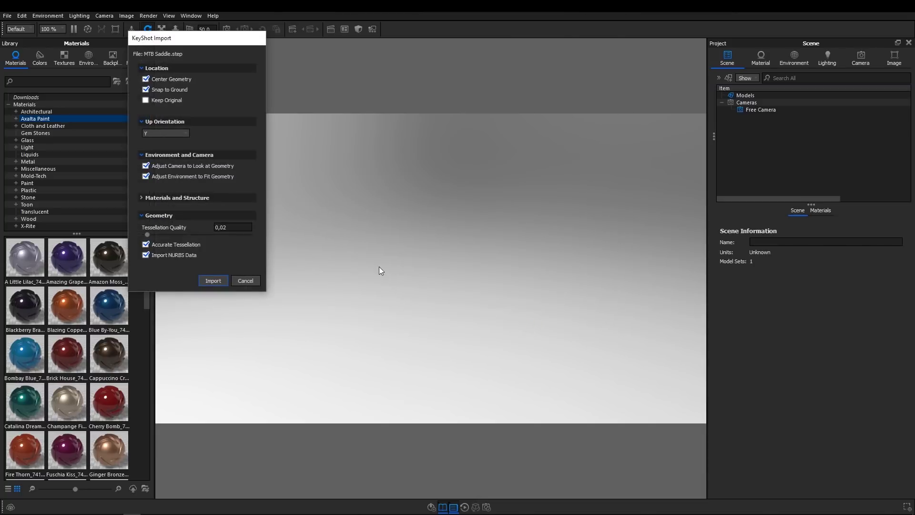
left_click(212, 281)
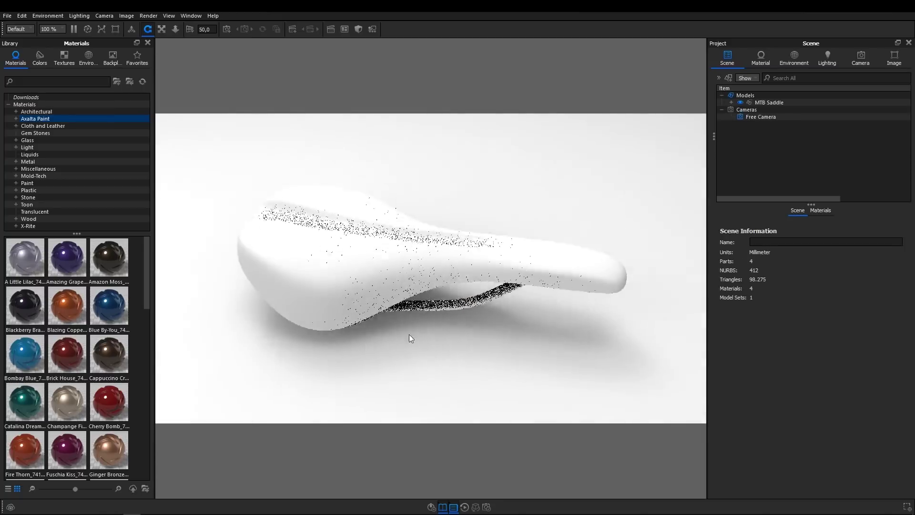
left_click_drag(409, 335, 303, 320)
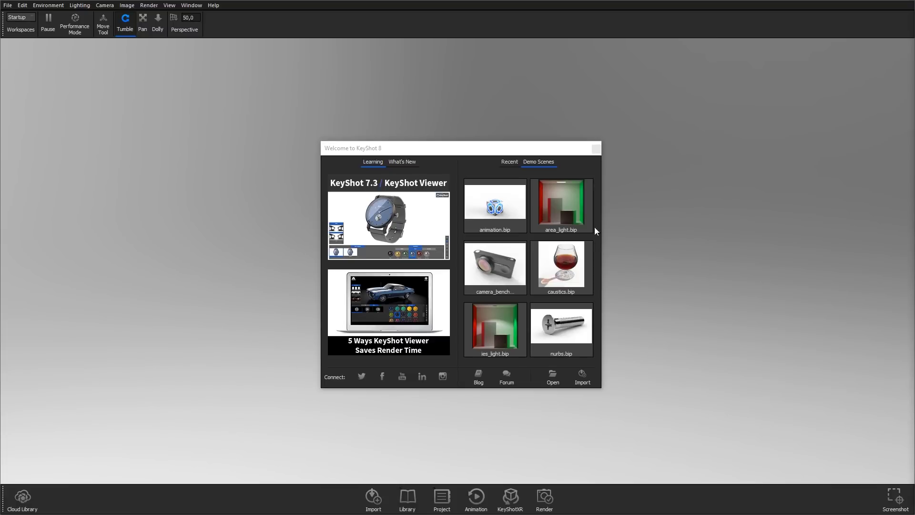
Shift the Welcome window up, glance at its Recent scenes, then close it.
left_click_drag(449, 142, 429, 127)
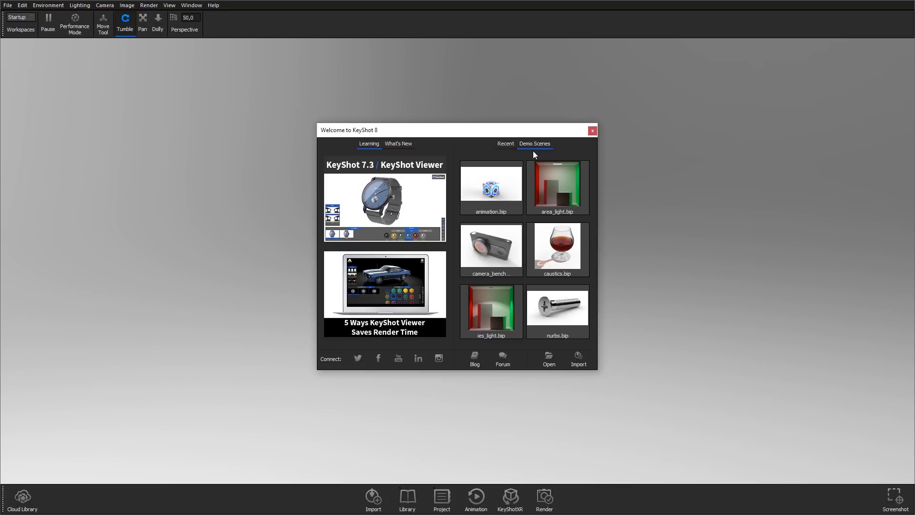
left_click(506, 144)
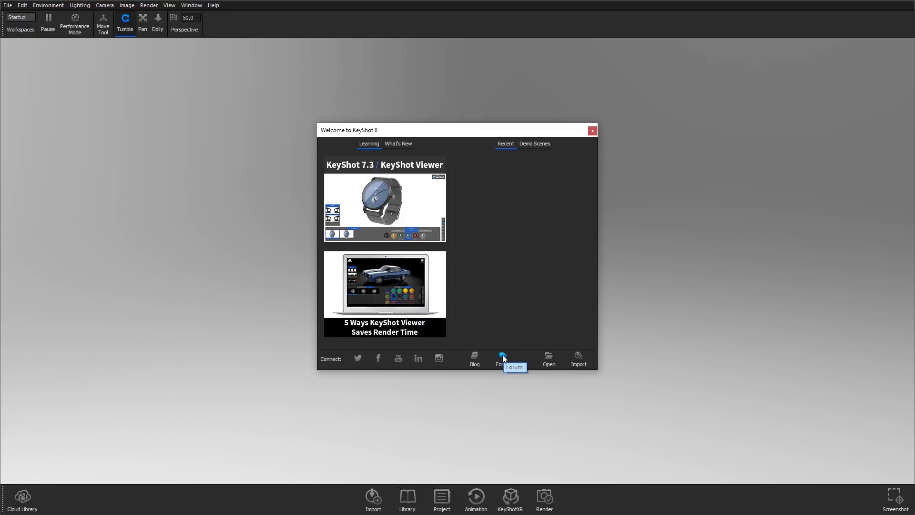
left_click(593, 130)
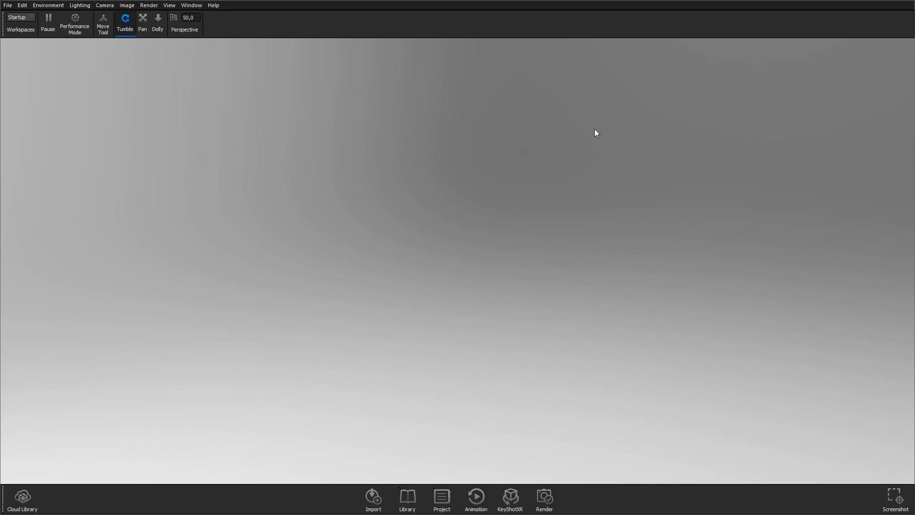
Choose Default from the ribbon's Workspaces list.
left_click(28, 18)
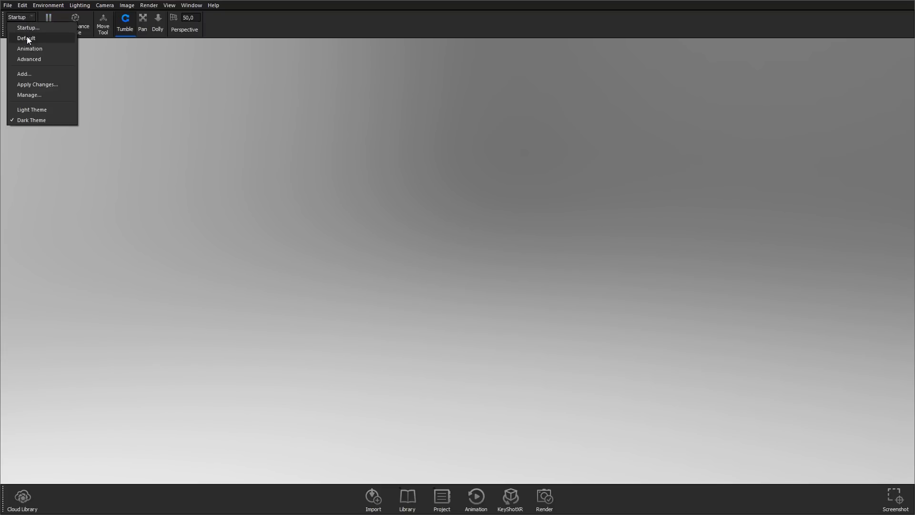
left_click(27, 38)
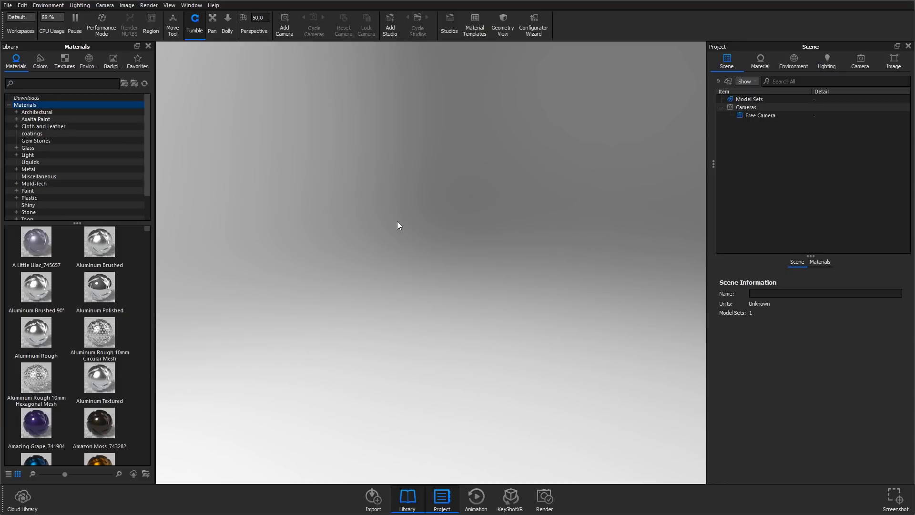
mouse_move(397, 221)
left_mouse_down()
mouse_move(459, 216)
mouse_move(391, 220)
left_mouse_up()
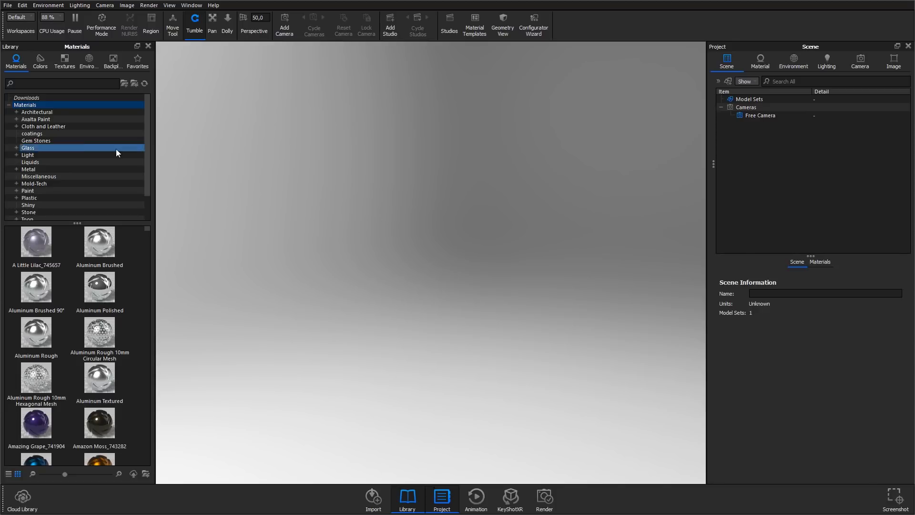
Browse the Colors, Textures, Environments and Backplates libraries, ending on Favorites' Architecture category.
left_click(40, 63)
left_click(61, 61)
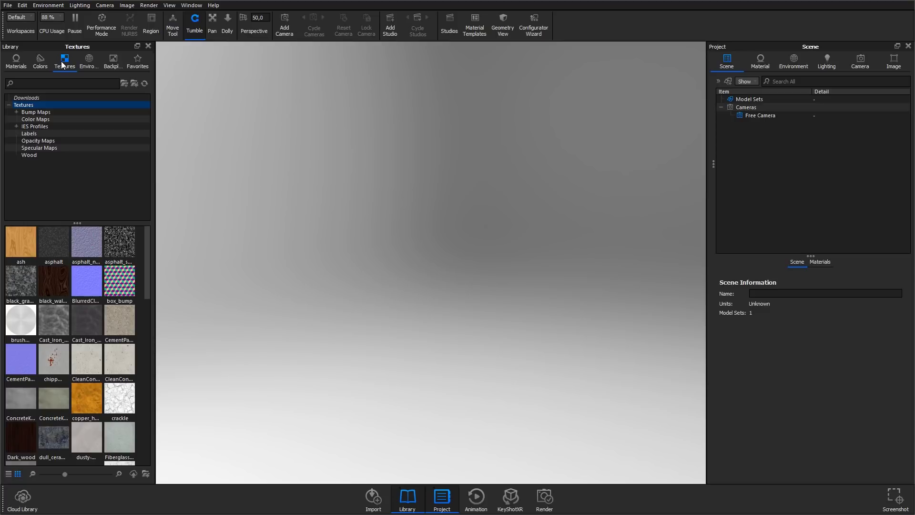
left_click(88, 65)
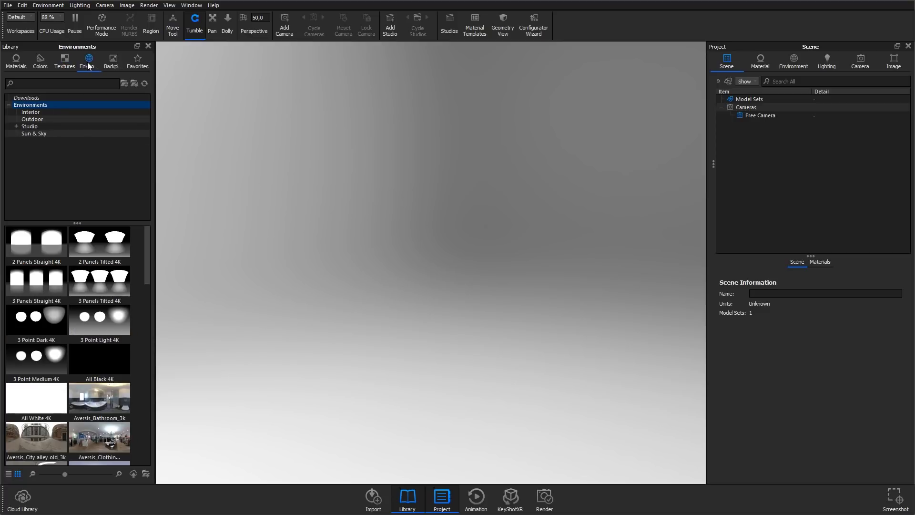
left_click(113, 66)
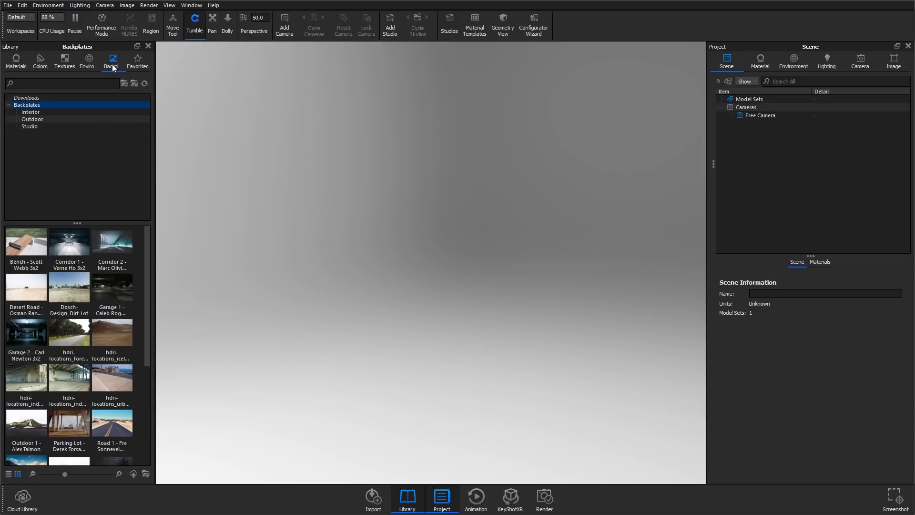
left_click(139, 62)
left_click(130, 105)
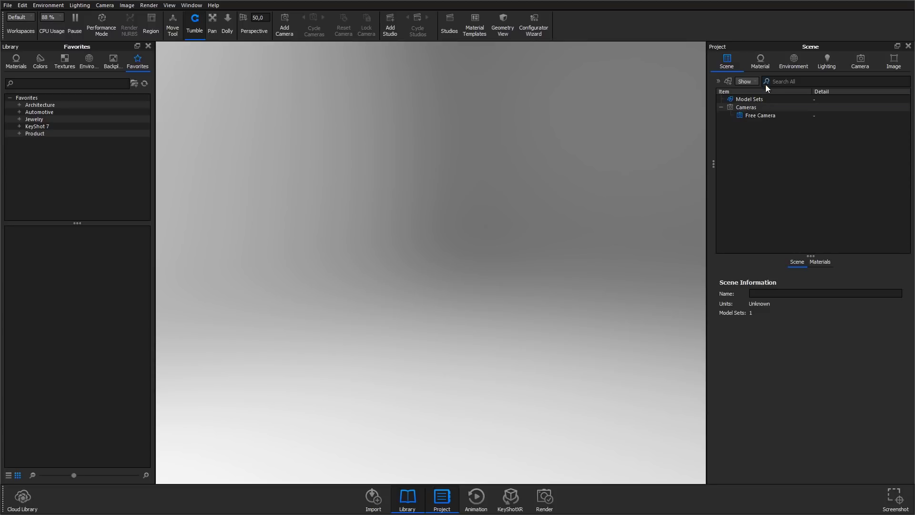
Step through the Project panel's Material, Environment, Lighting and Camera tabs, ending on Image.
left_click(761, 62)
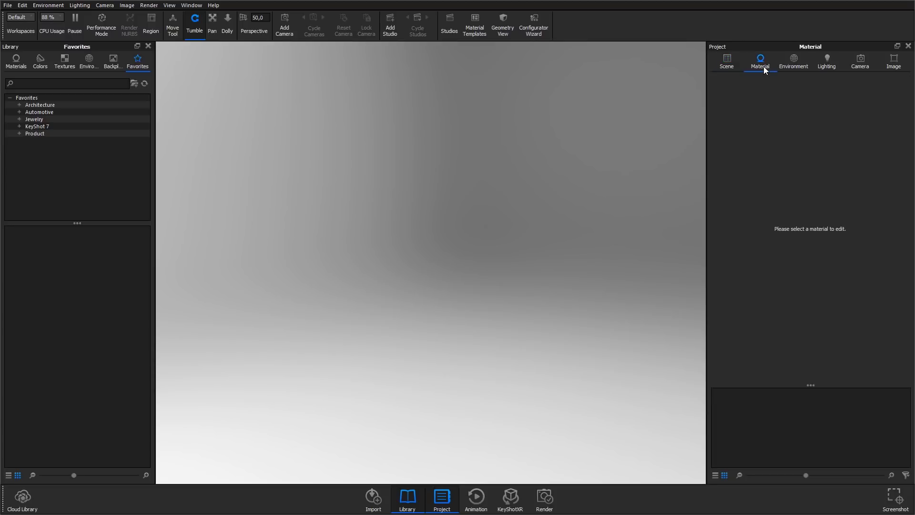
left_click(792, 64)
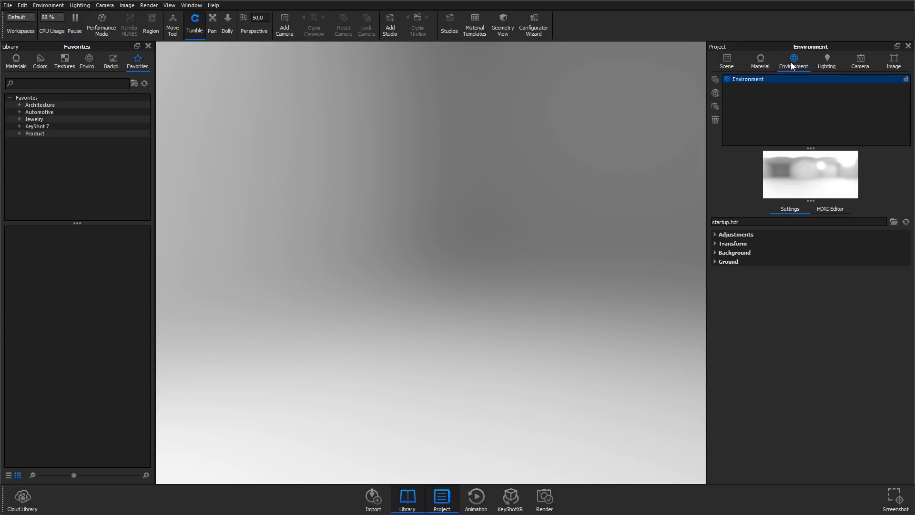
left_click(824, 62)
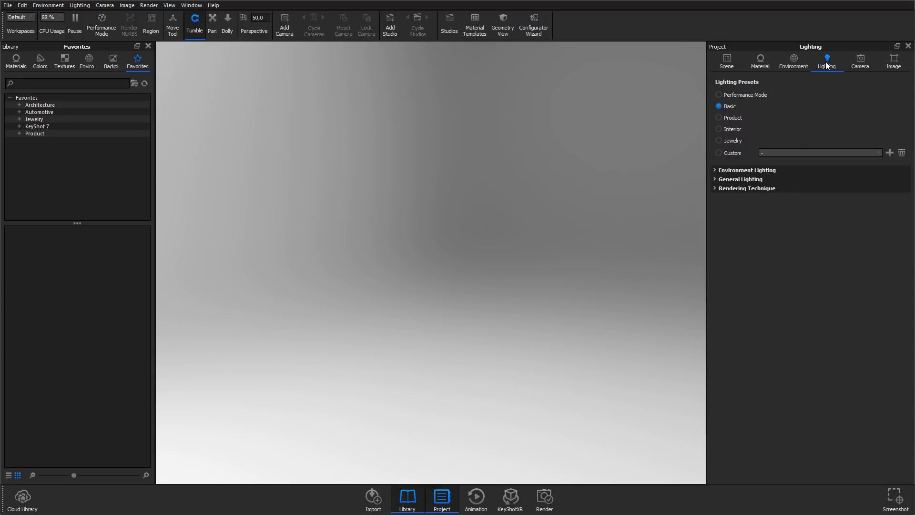
left_click(859, 62)
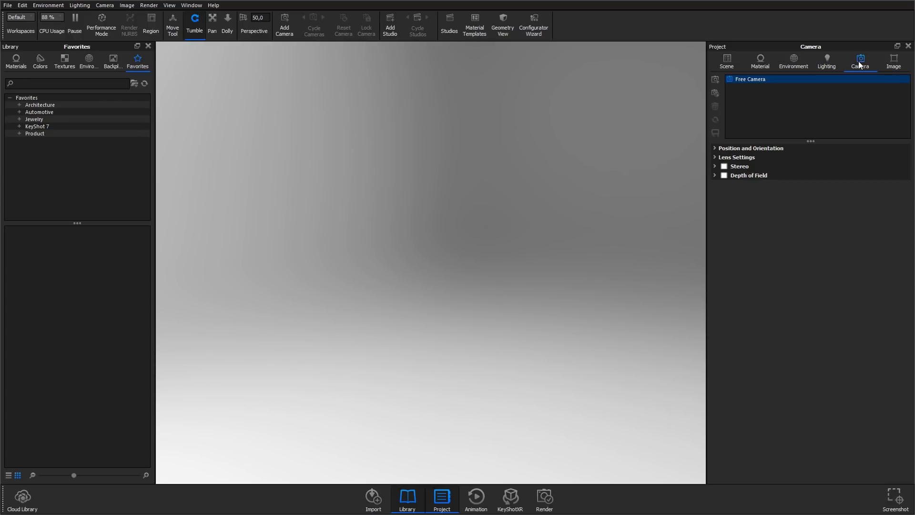
left_click(893, 61)
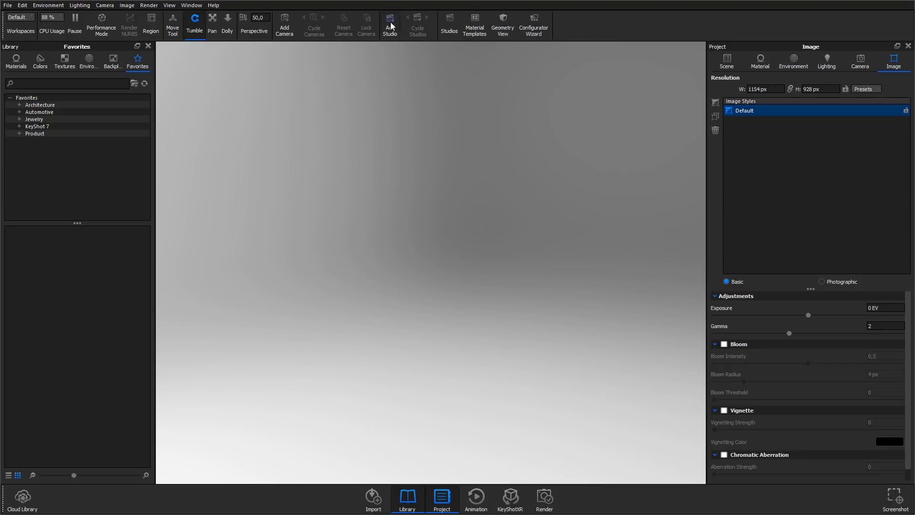
Pause and resume real-time rendering, then limit CPU usage to 94 %.
left_click(74, 22)
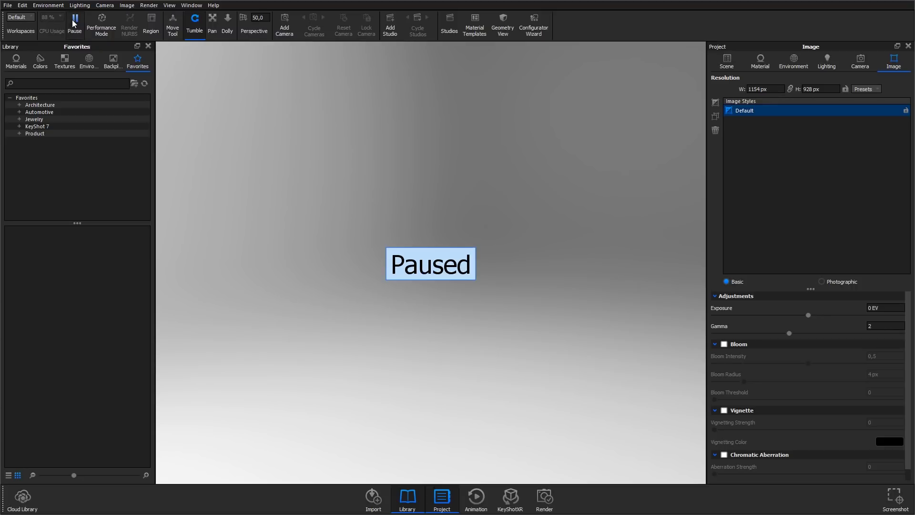
left_click(75, 20)
left_click(57, 17)
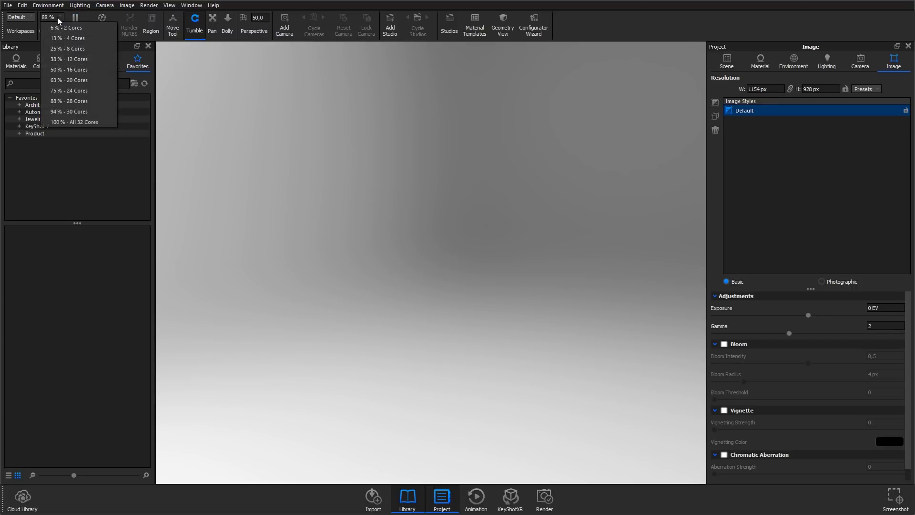
left_click(67, 111)
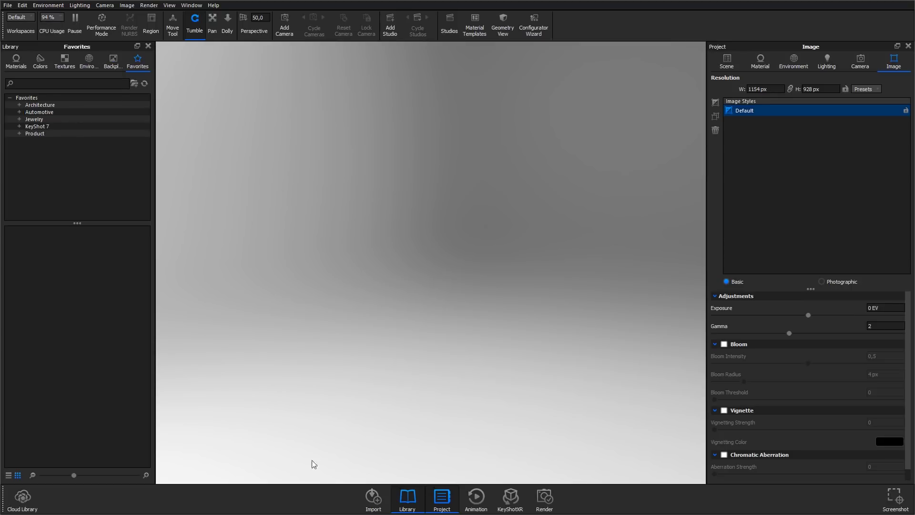
Toggle the Library, Project, Animation, KeyShotXR and Render dock buttons to preview each panel.
left_click(408, 499)
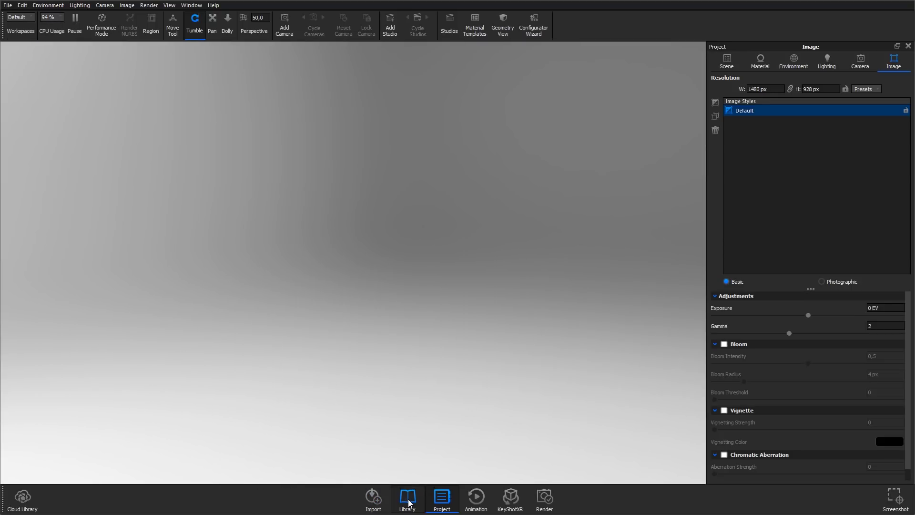
left_click(409, 500)
left_click(447, 500)
left_click(447, 500)
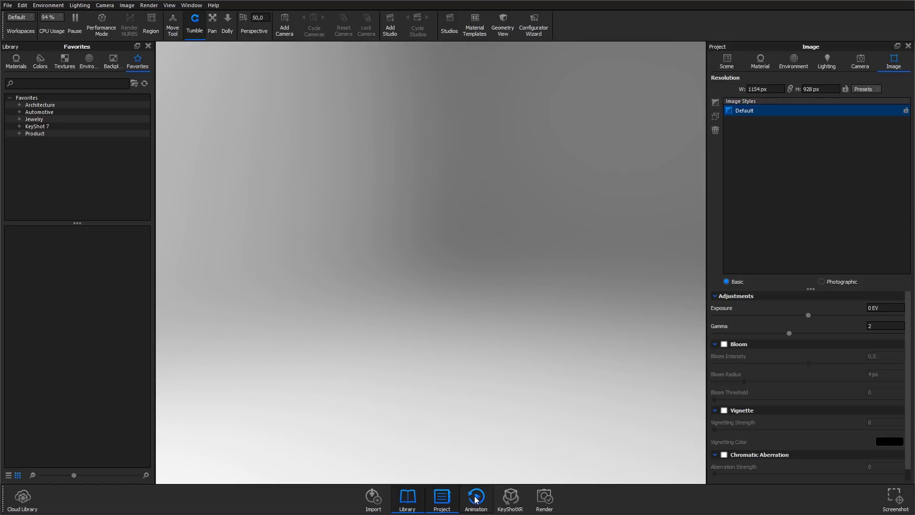
left_click(477, 498)
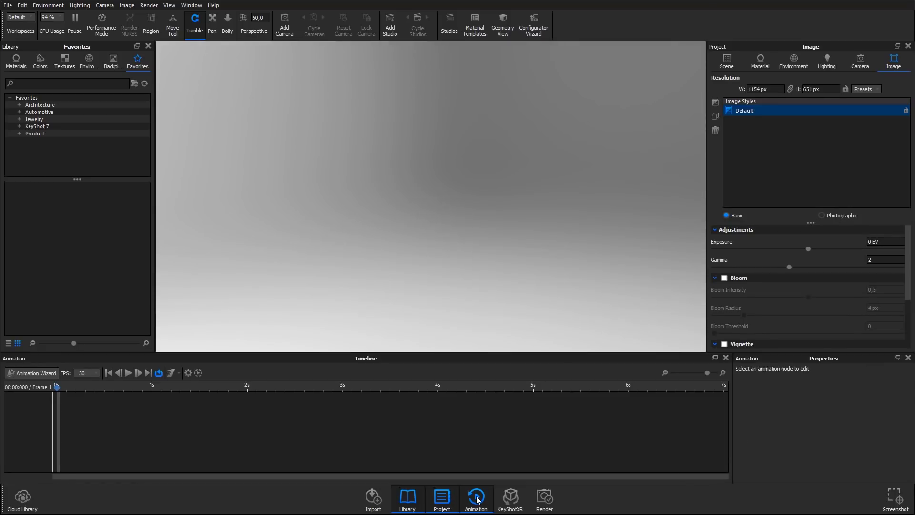
left_click(506, 499)
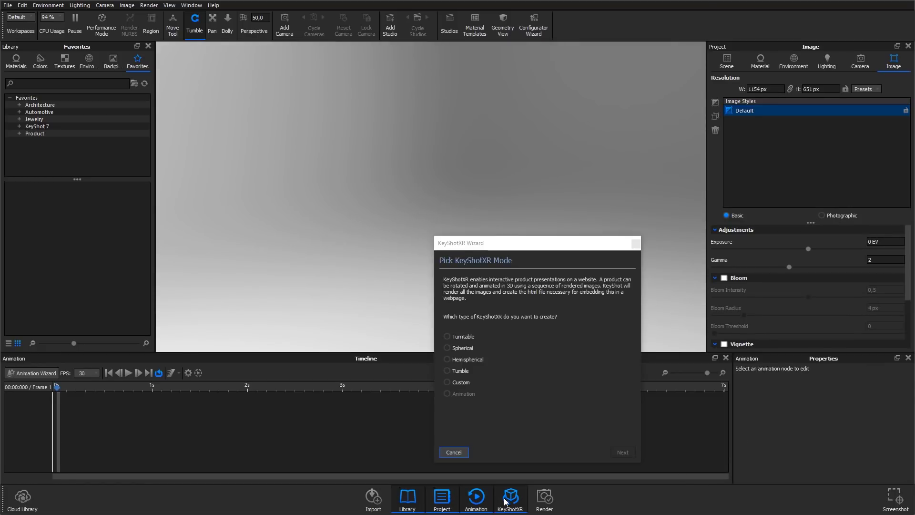
left_click(506, 500)
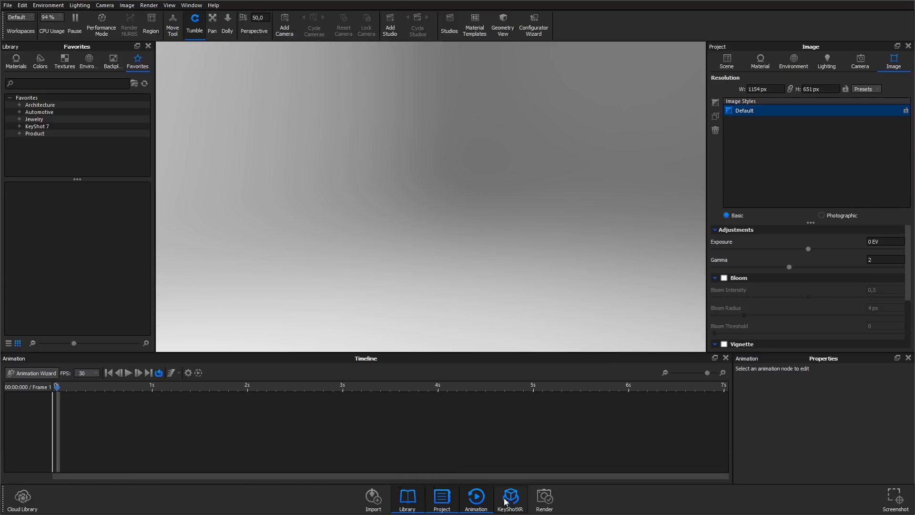
left_click(537, 501)
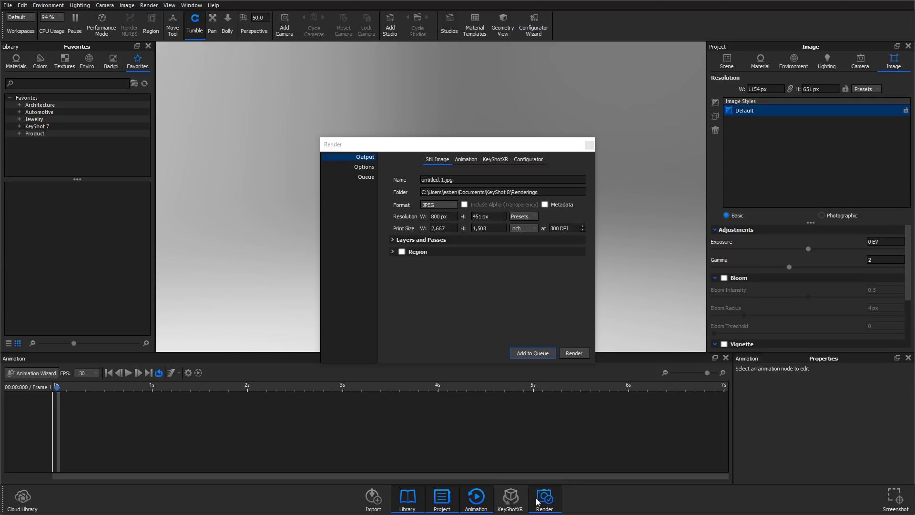
left_click(537, 500)
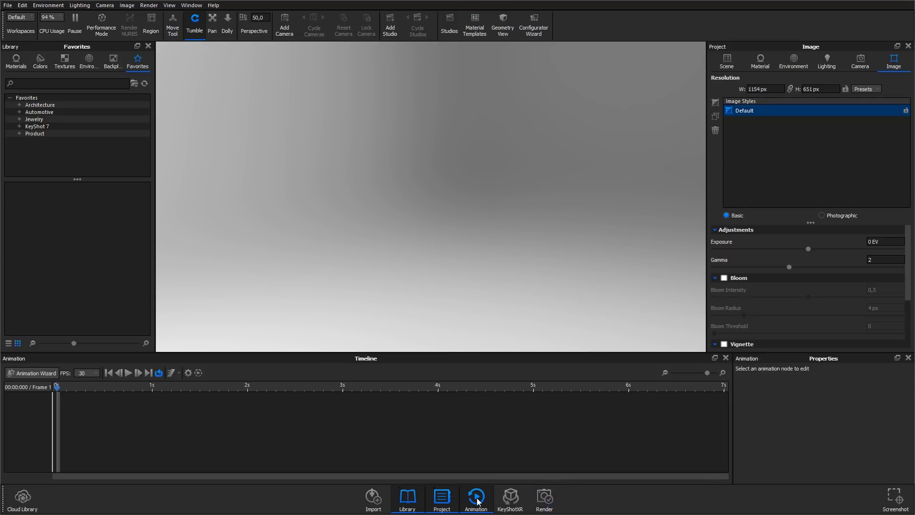
left_click(476, 498)
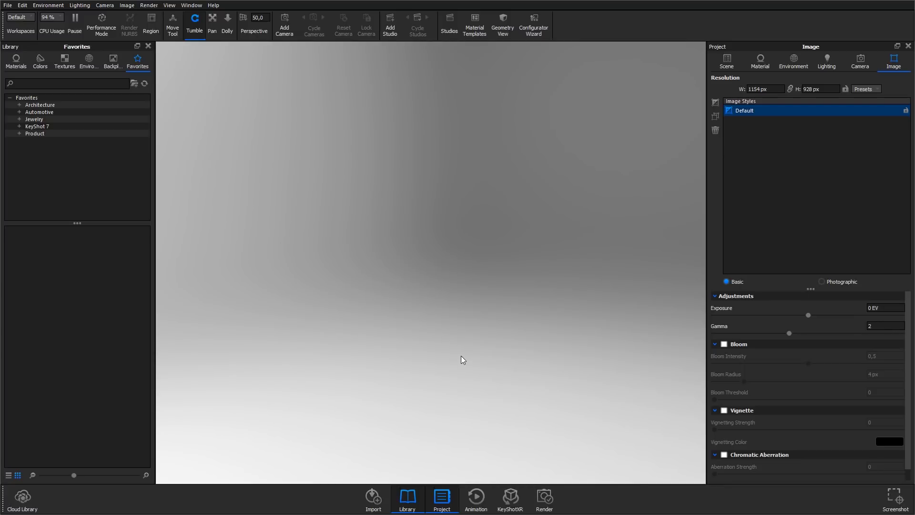
Redock the Library beside the Project panel and make dock icons small without text.
left_click_drag(32, 46, 743, 200)
left_click_drag(792, 61, 37, 131)
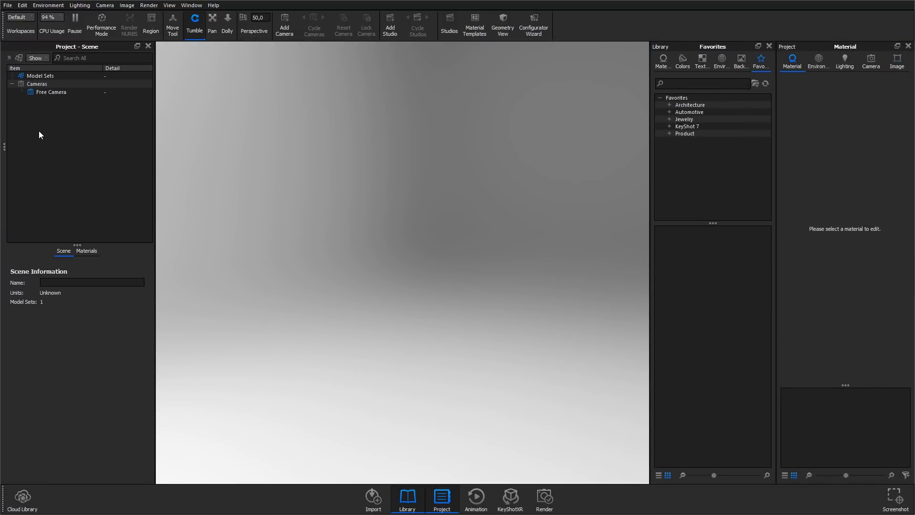
right_click(575, 494)
left_click(593, 450)
right_click(587, 503)
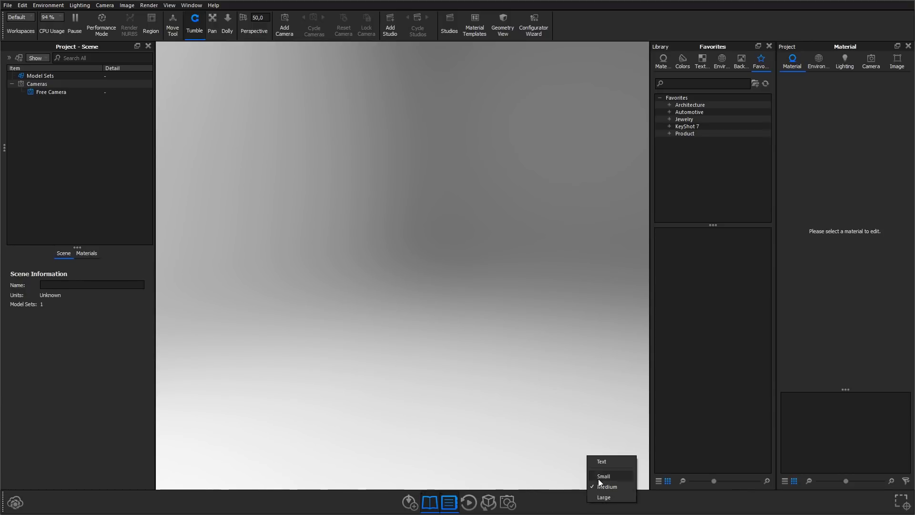
left_click(601, 476)
Remove Pan, Dolly and Perspective from the ribbon and hide its text labels.
right_click(573, 25)
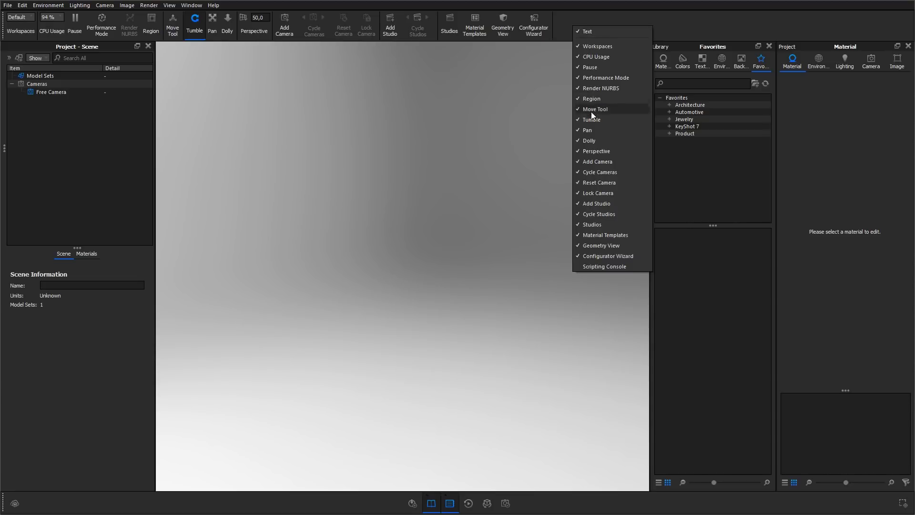
left_click(590, 130)
left_click(590, 141)
left_click(590, 150)
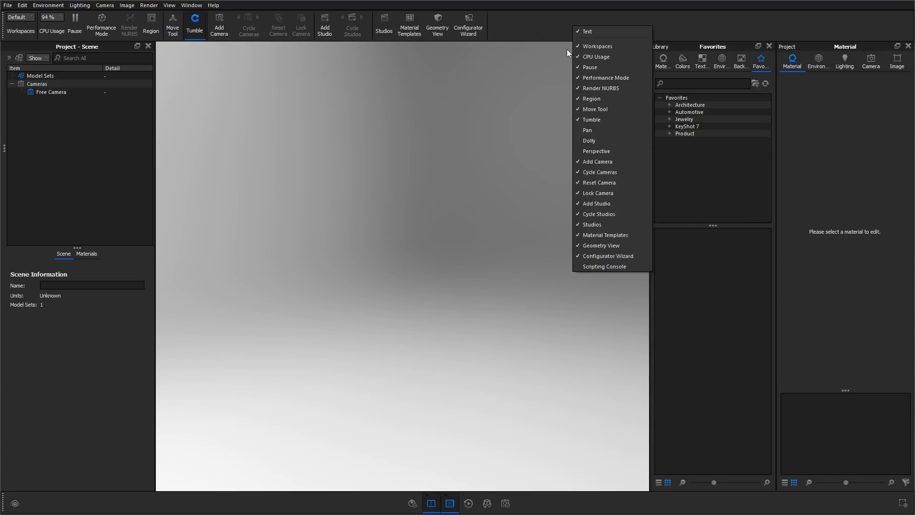
left_click(583, 31)
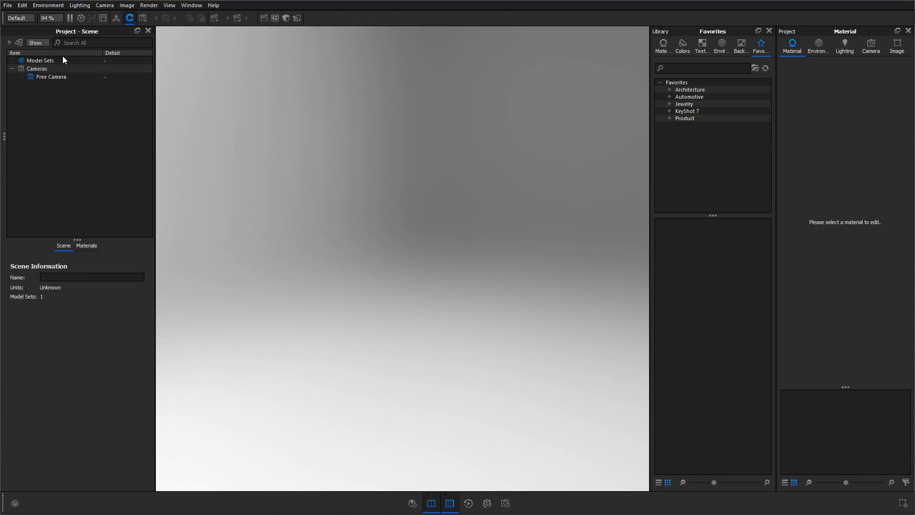
Save this layout as the workspace 'Workspace Custom', then return to the Default workspace.
left_click(22, 19)
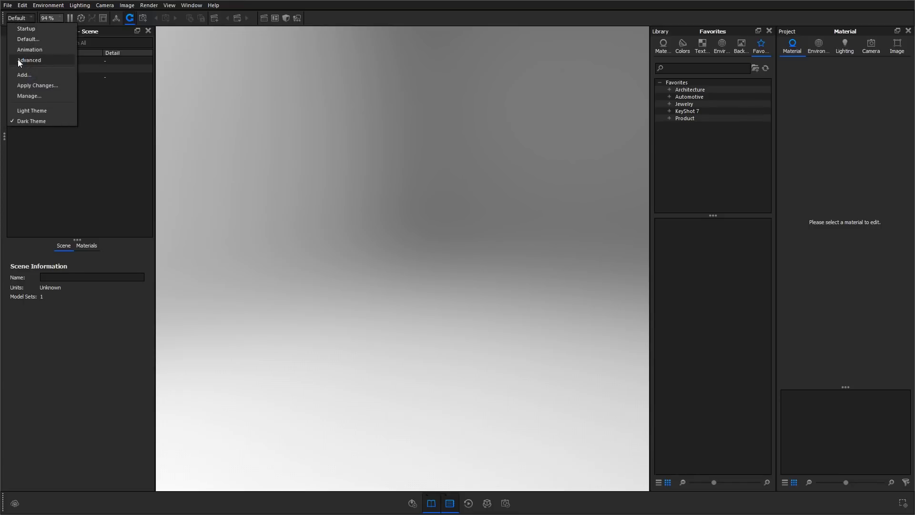
left_click(22, 75)
key("End")
type("Custom")
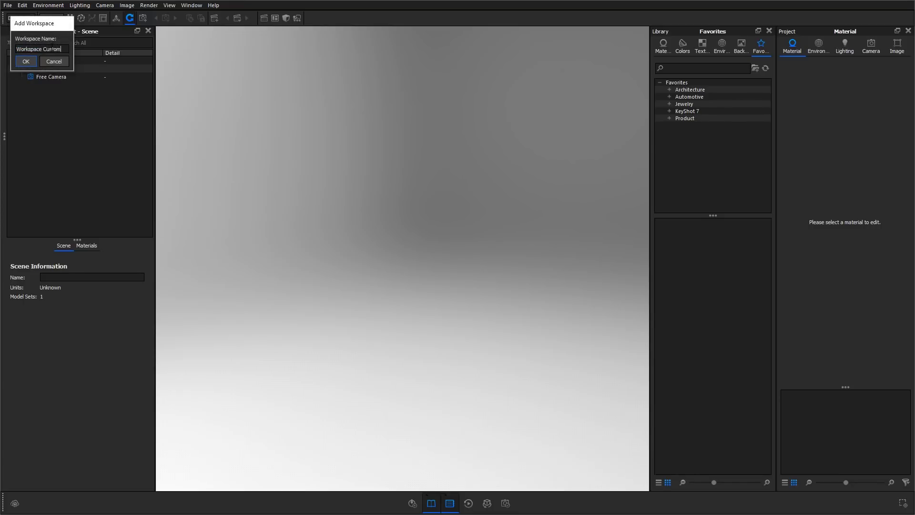
key("Return")
left_click(42, 20)
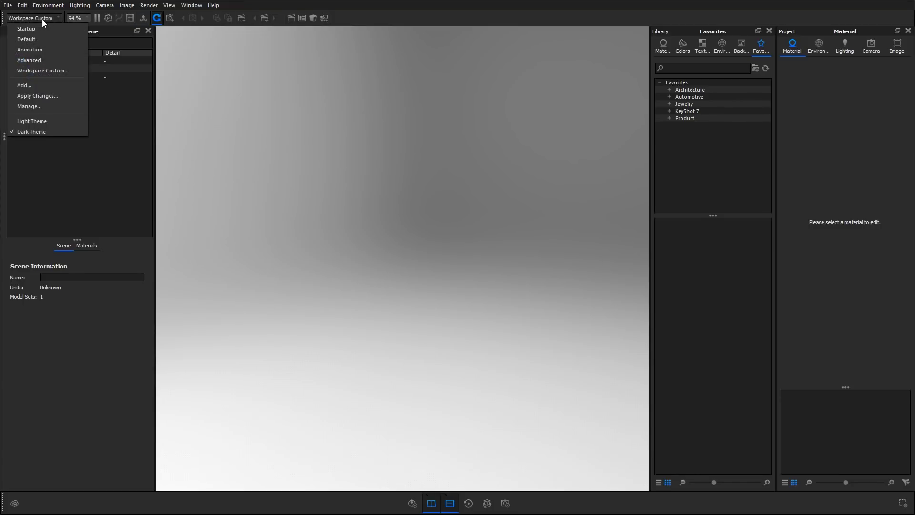
left_click(39, 39)
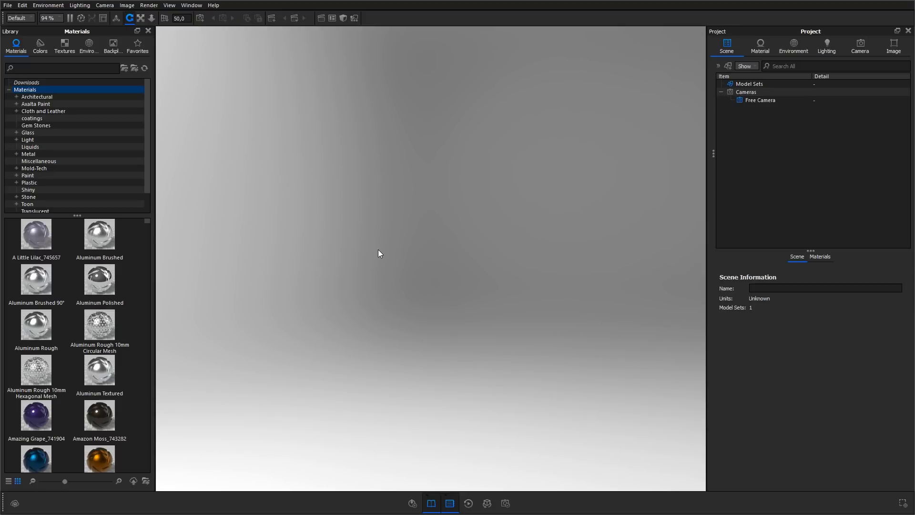
Bring up the Hotkeys overview with K and float it mid-screen.
key("k")
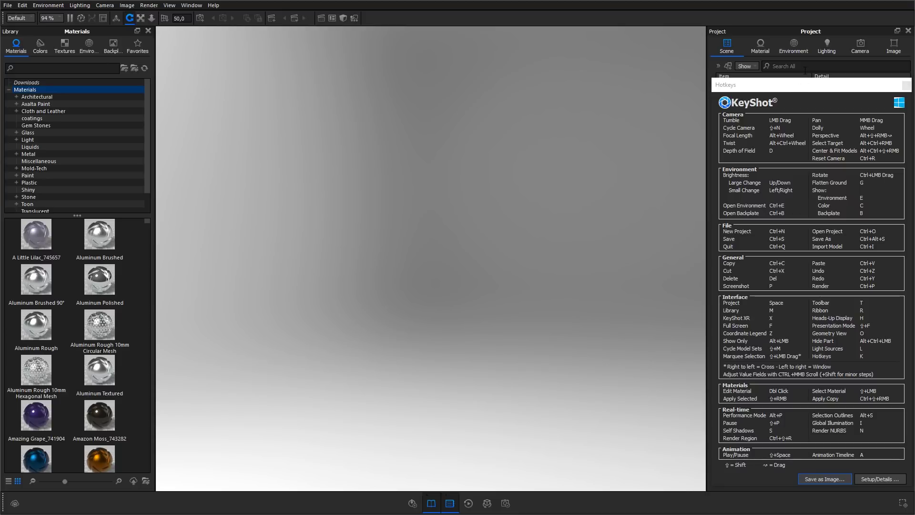
left_click_drag(724, 85, 517, 72)
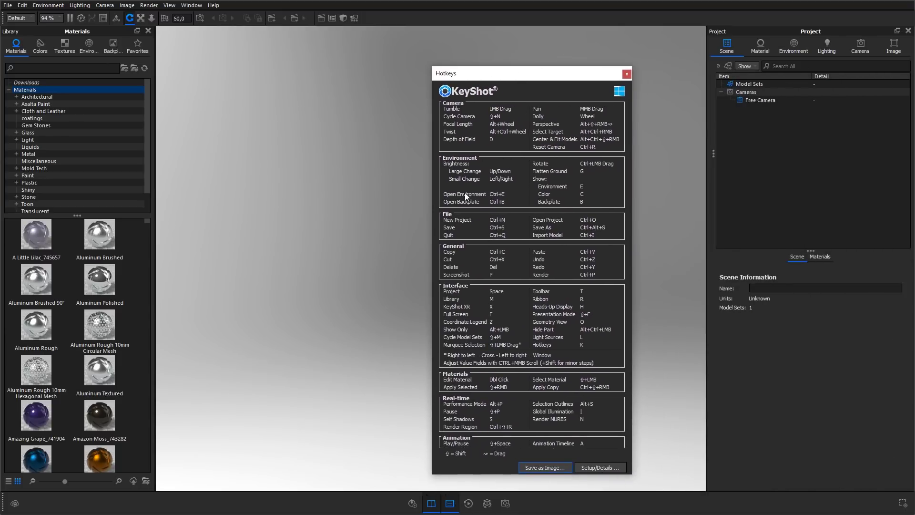